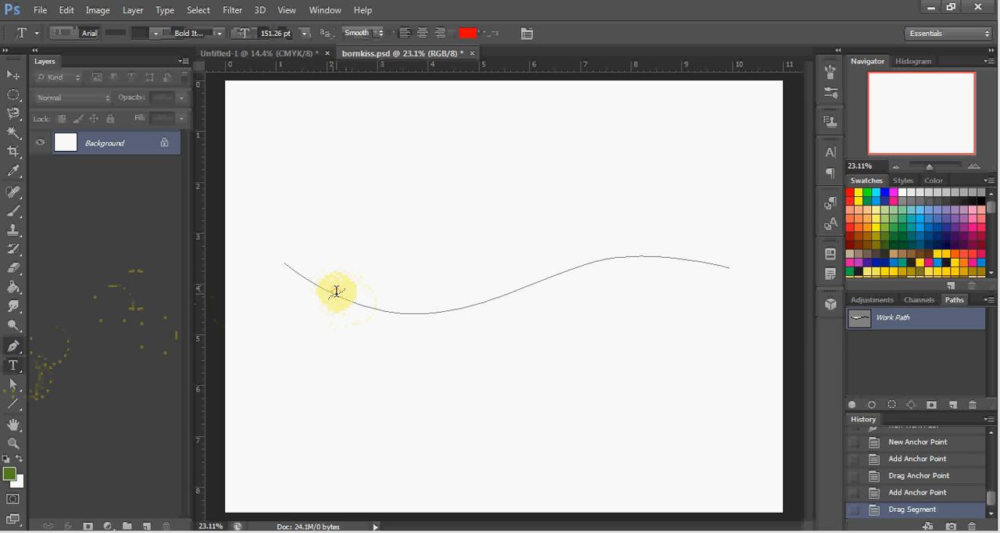
# Add the text "BORNKISS CUSTOMS" along the wavy path, starting near the path's left end.
pyautogui.click(336, 293)
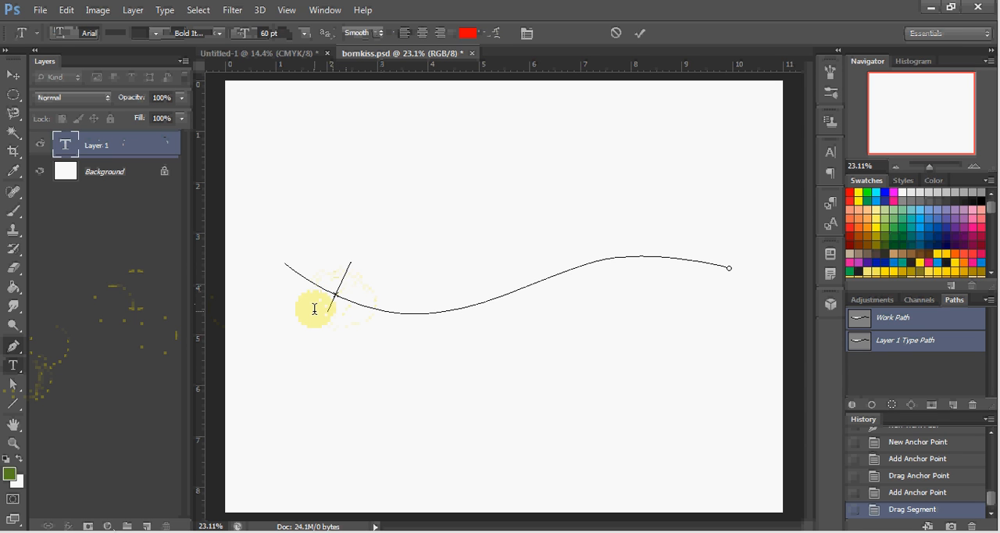
pyautogui.write('BO')
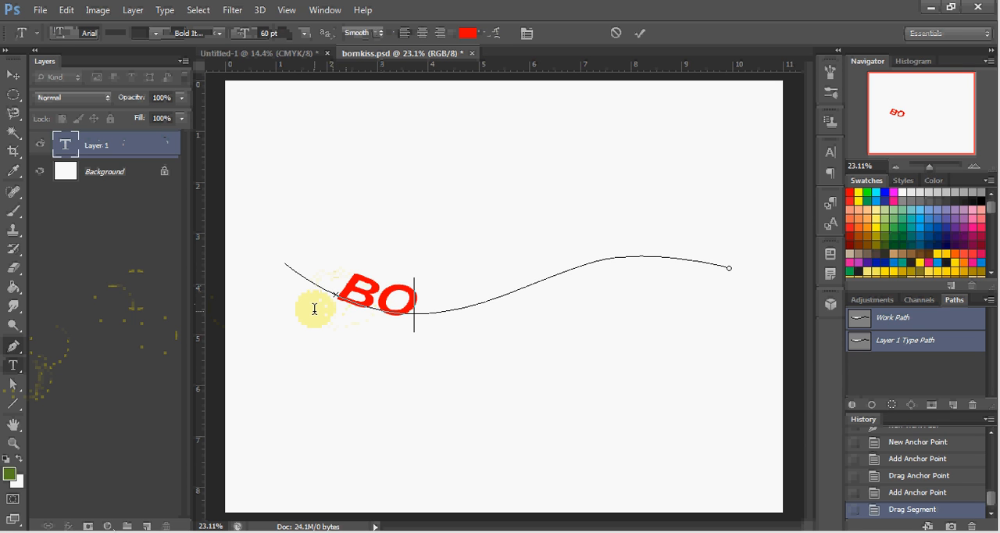
pyautogui.write('RNK')
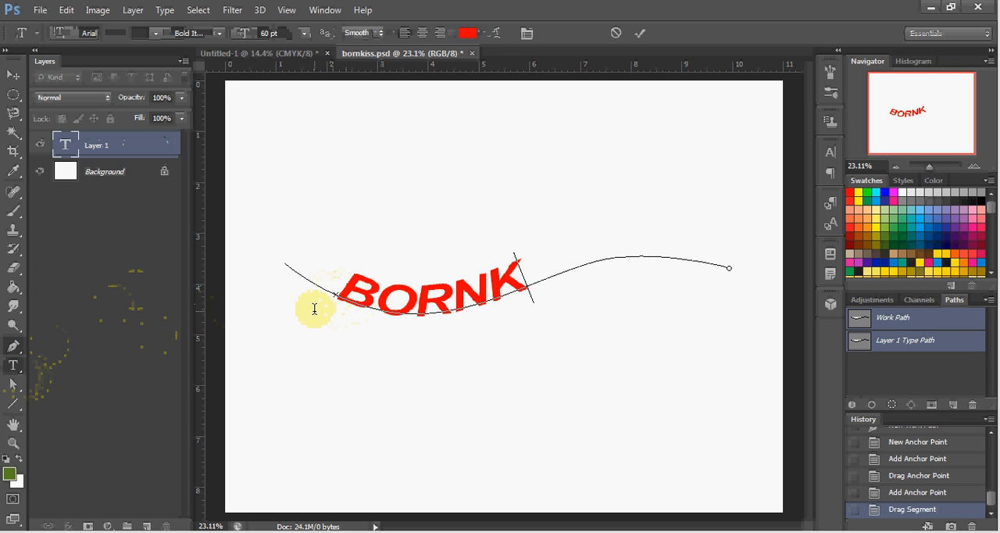
pyautogui.write('I')
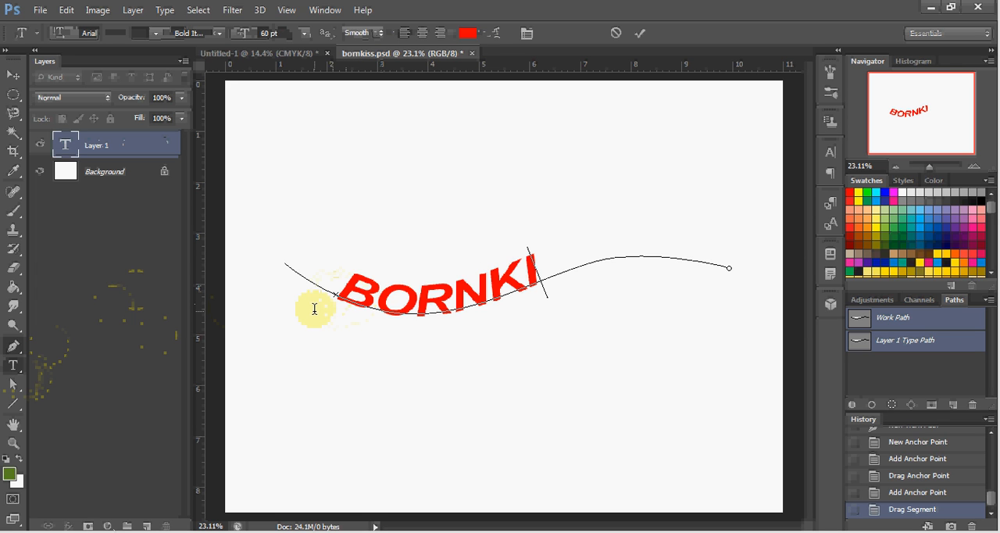
pyautogui.write('SS')
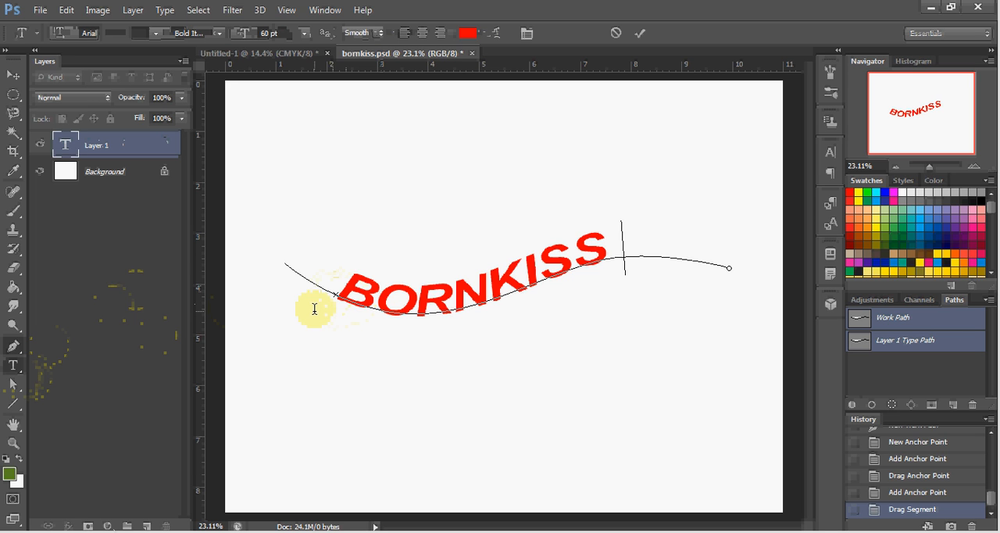
pyautogui.write(' CU')
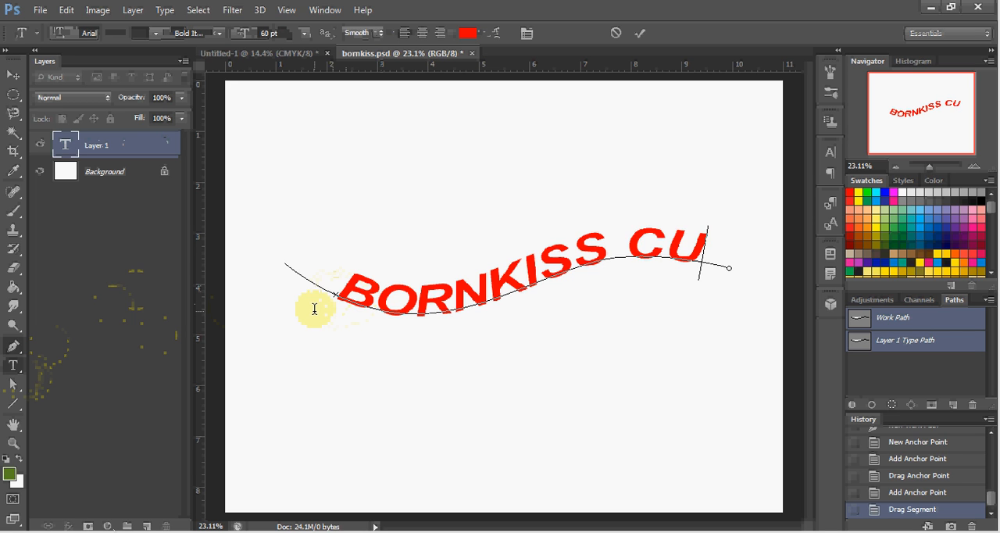
pyautogui.press('BackSpace')
pyautogui.press('BackSpace')
# Select all of the text on the wavy path and set its font size to 36 pt.
pyautogui.click(370, 288)
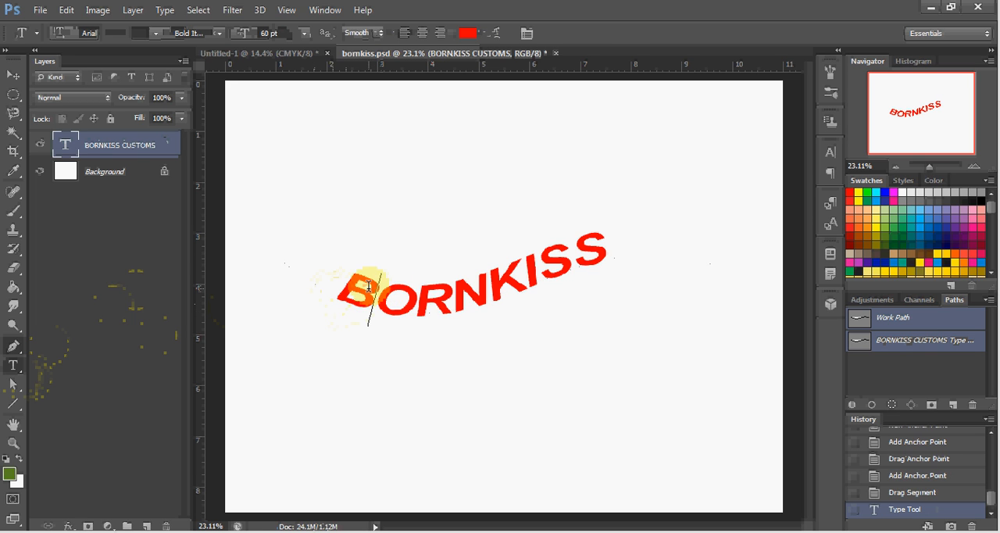
pyautogui.press('ctrl')
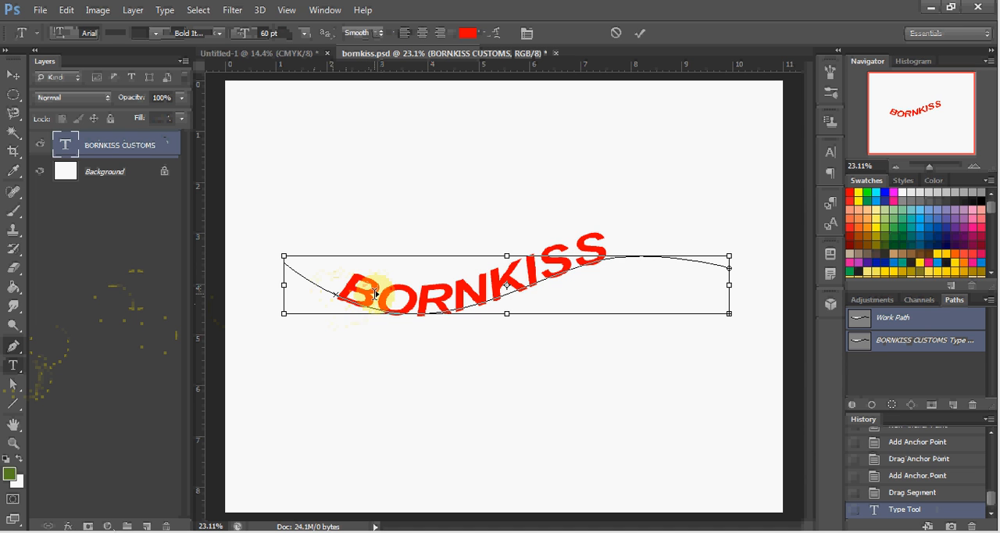
pyautogui.hotkey('ctrl', 'a')
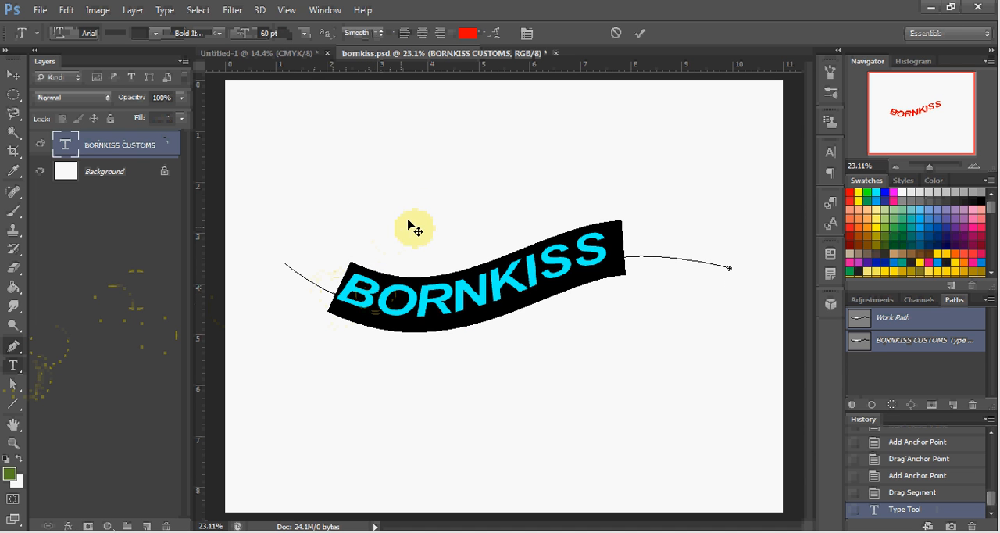
pyautogui.click(304, 35)
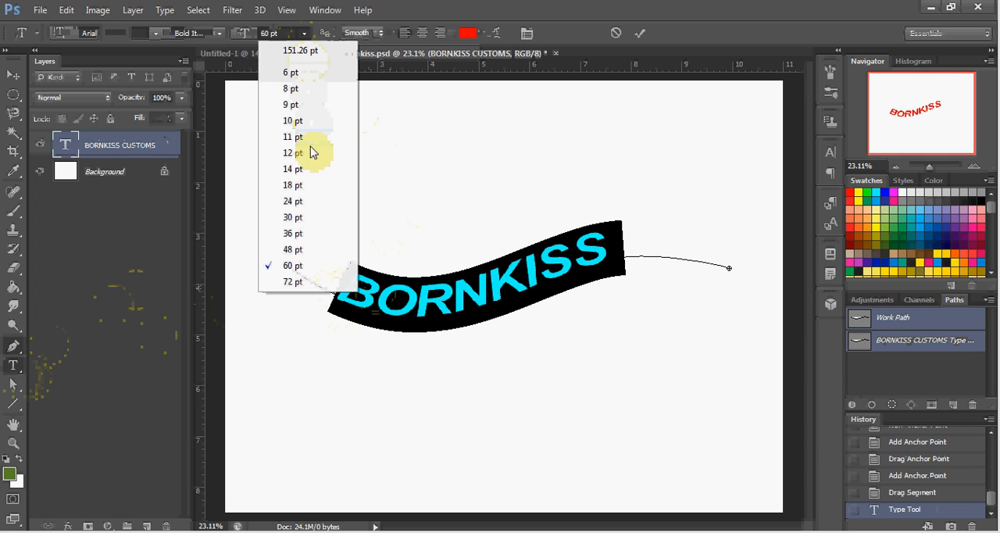
pyautogui.click(294, 234)
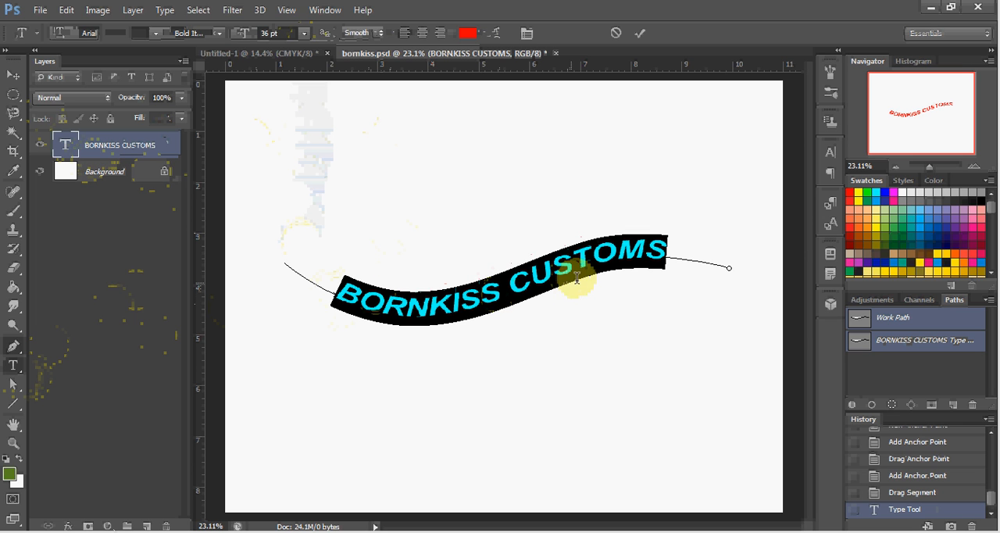
pyautogui.click(658, 264)
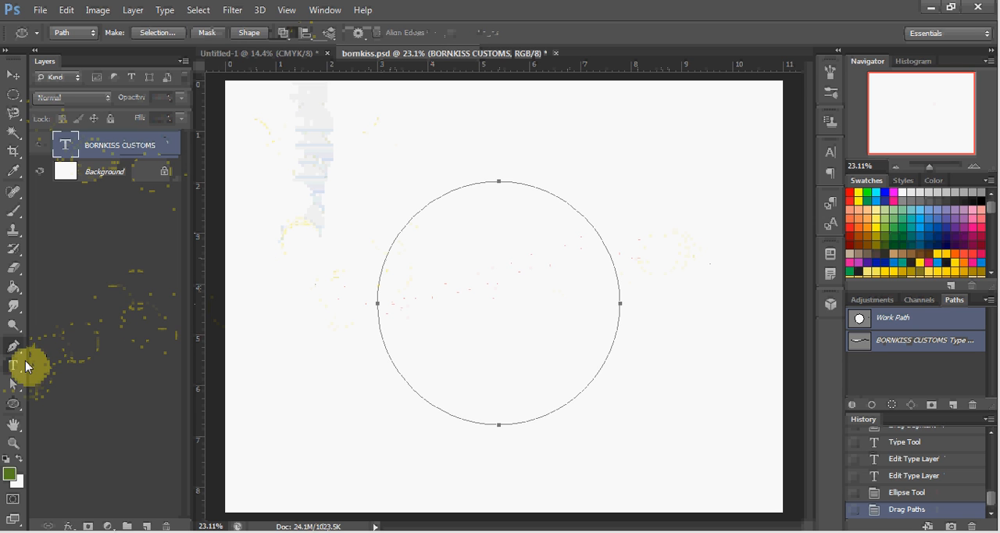
# Add the text "BORNKISS CUSTOMS" along the circular path, starting on the circle's upper-left side.
pyautogui.click(12, 371)
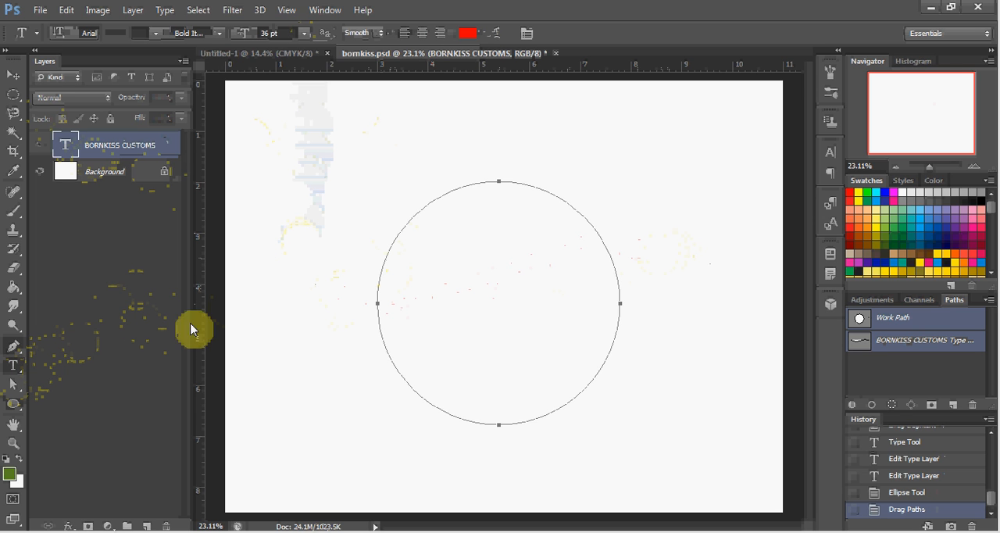
pyautogui.click(389, 251)
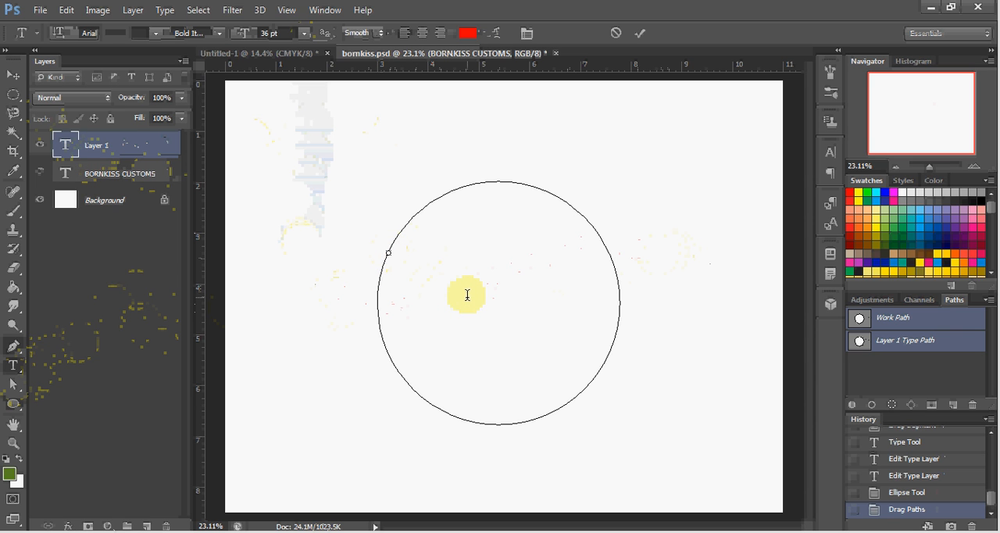
pyautogui.write('BO')
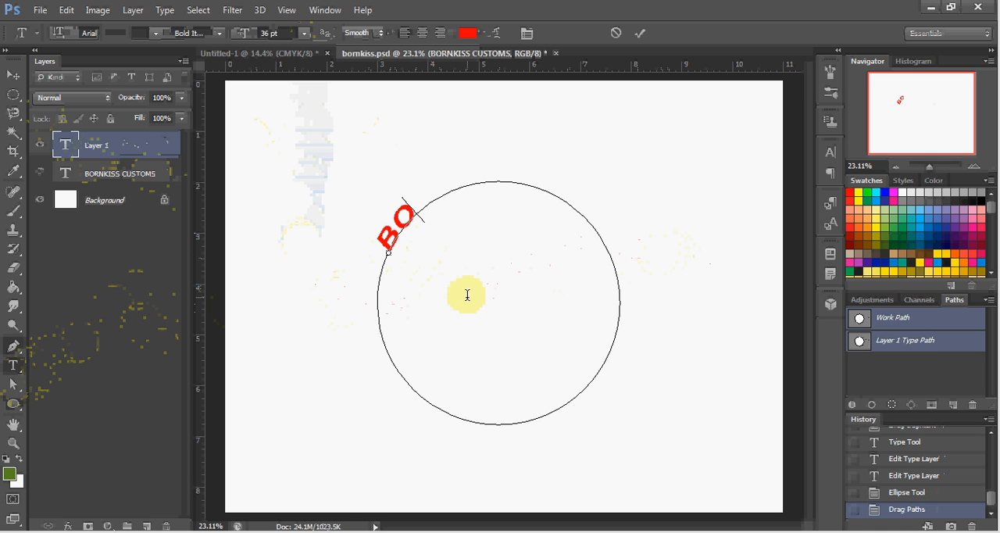
pyautogui.write('RNKI')
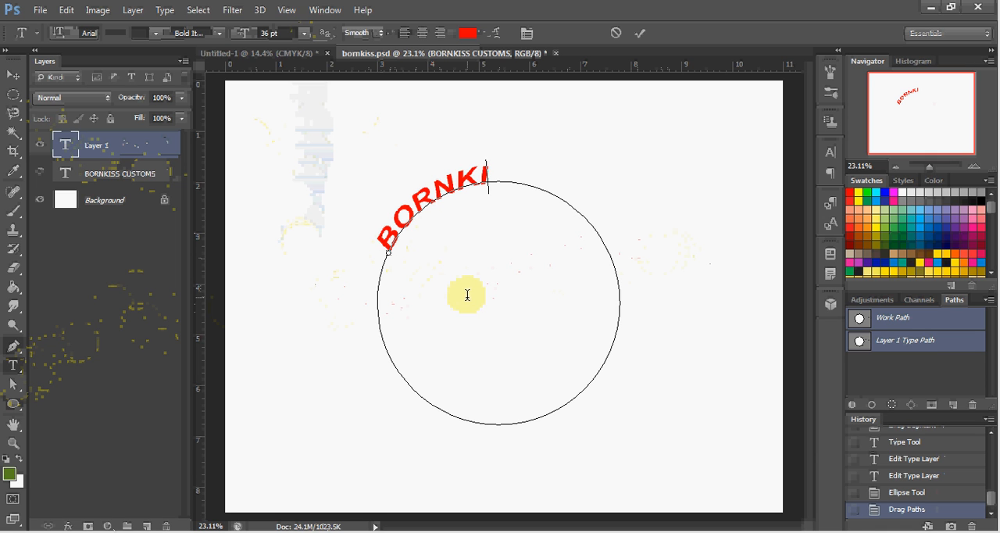
pyautogui.write('SS')
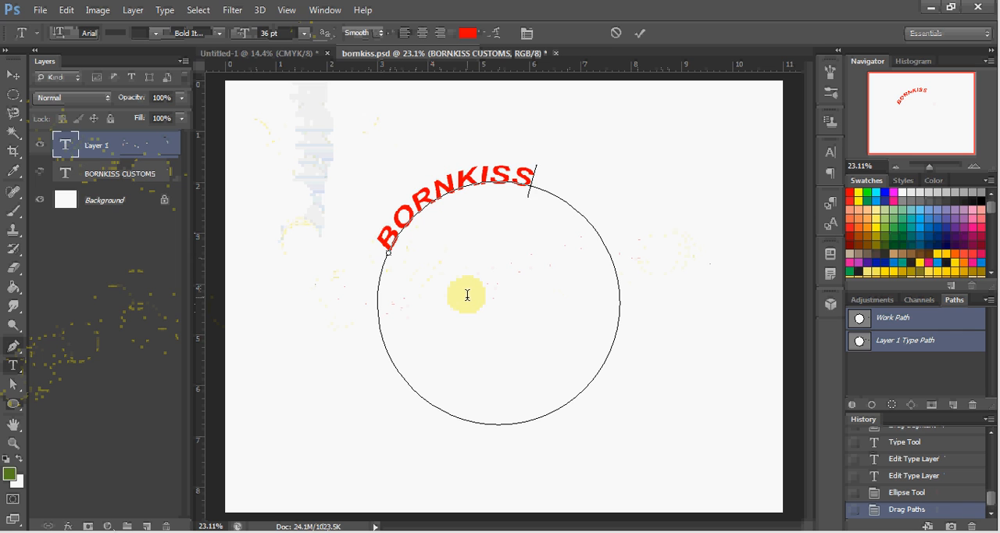
pyautogui.write(' CUSTOMS')
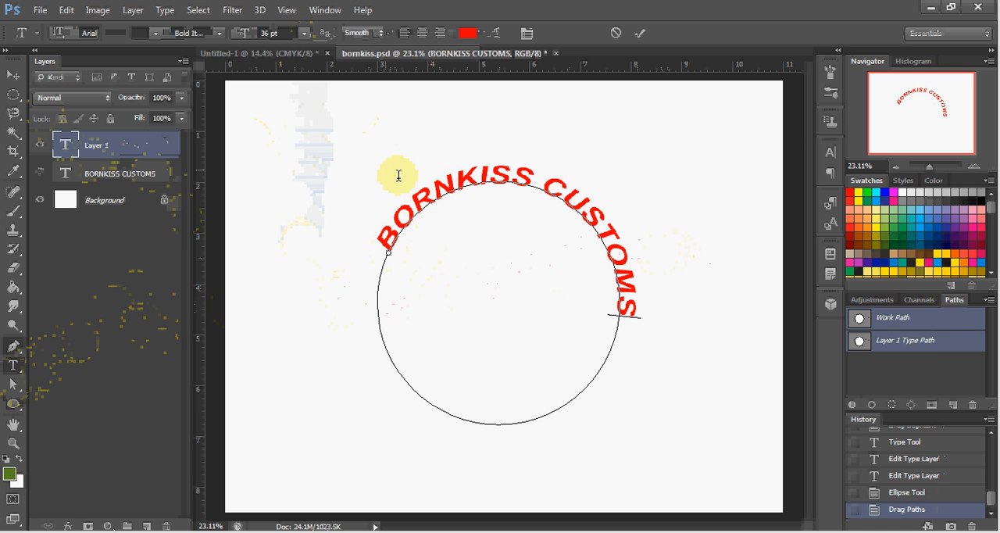
# Flip the circular text to the inside of the circle and slide it along the lower arc so it reads left to right.
pyautogui.press('ctrl')
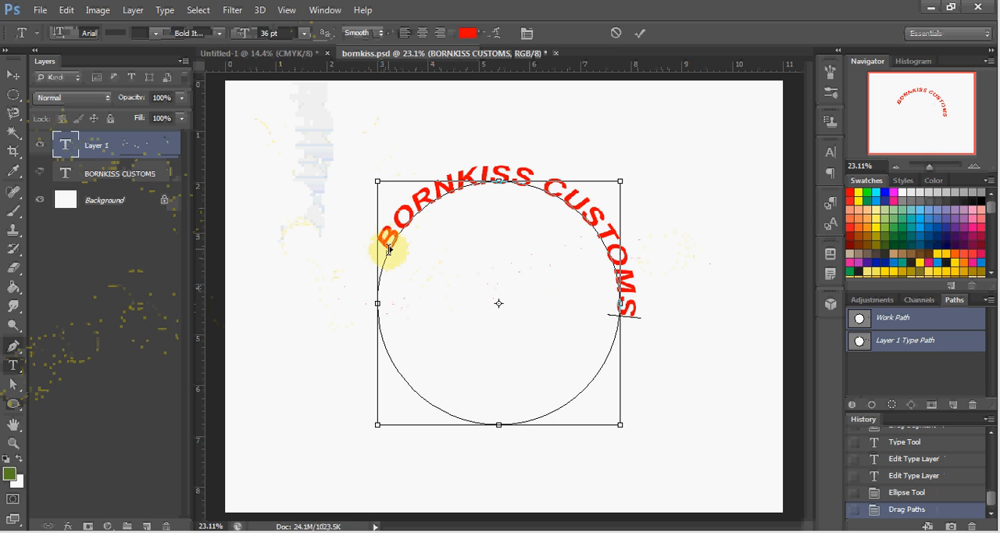
pyautogui.moveTo(389, 250); pyautogui.dragTo(600, 281)
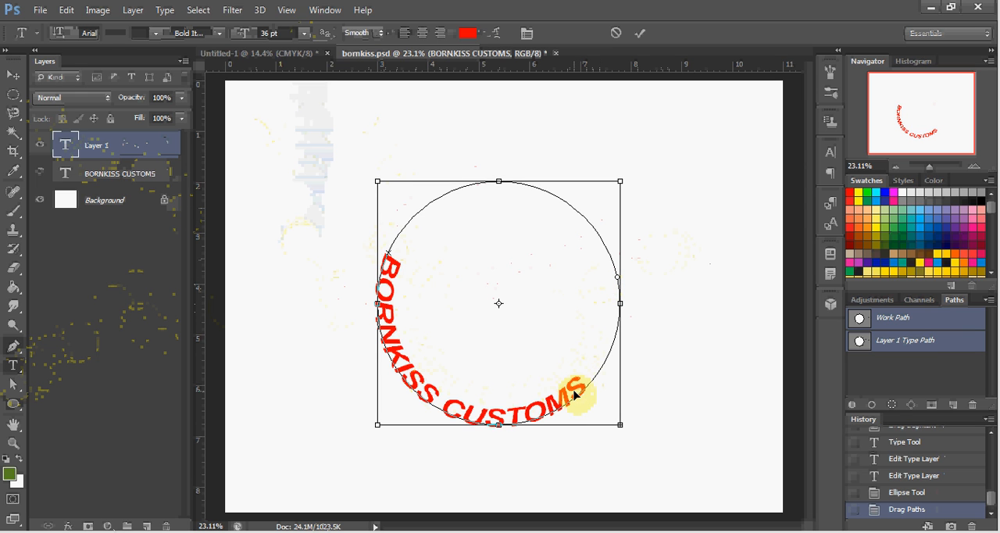
pyautogui.moveTo(577, 395)
pyautogui.mouseDown()
pyautogui.moveTo(591, 386)
pyautogui.moveTo(575, 397)
pyautogui.mouseUp()
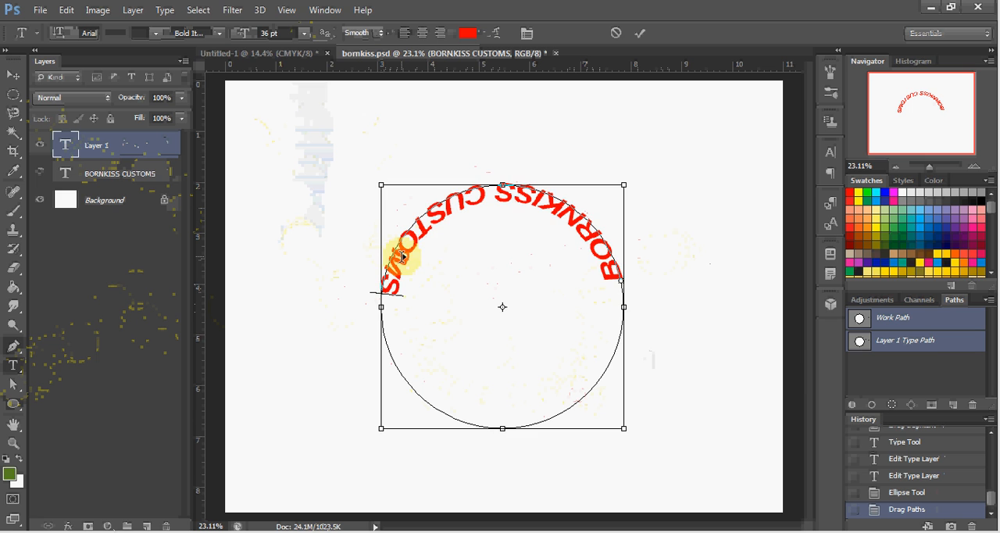
pyautogui.moveTo(401, 256)
pyautogui.mouseDown()
pyautogui.moveTo(436, 334)
pyautogui.moveTo(425, 331)
pyautogui.moveTo(426, 363)
pyautogui.moveTo(410, 382)
pyautogui.moveTo(412, 414)
pyautogui.moveTo(384, 402)
pyautogui.moveTo(409, 365)
pyautogui.moveTo(394, 355)
pyautogui.moveTo(388, 307)
pyautogui.mouseUp()
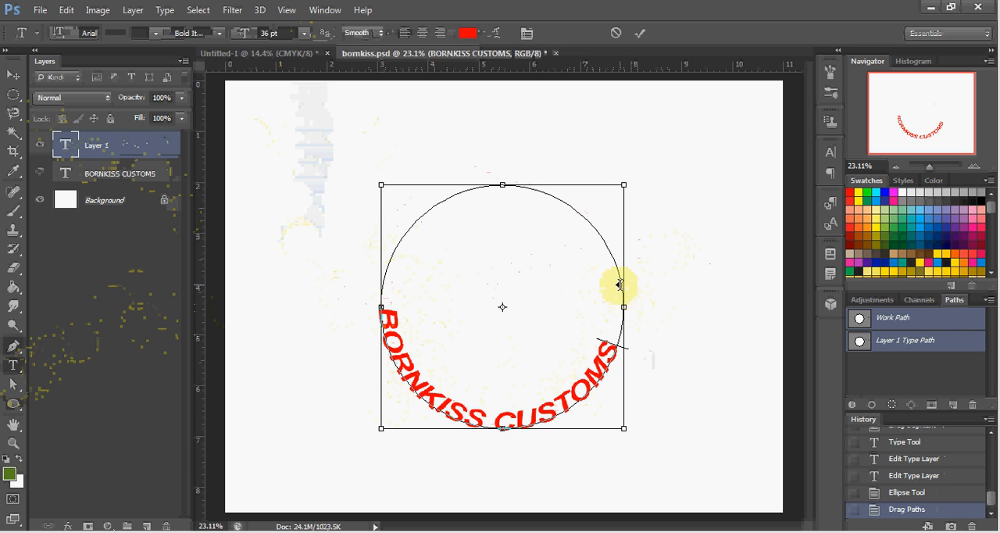
pyautogui.moveTo(619, 280)
pyautogui.mouseDown()
pyautogui.moveTo(565, 203)
pyautogui.moveTo(544, 190)
pyautogui.moveTo(492, 184)
pyautogui.mouseUp()
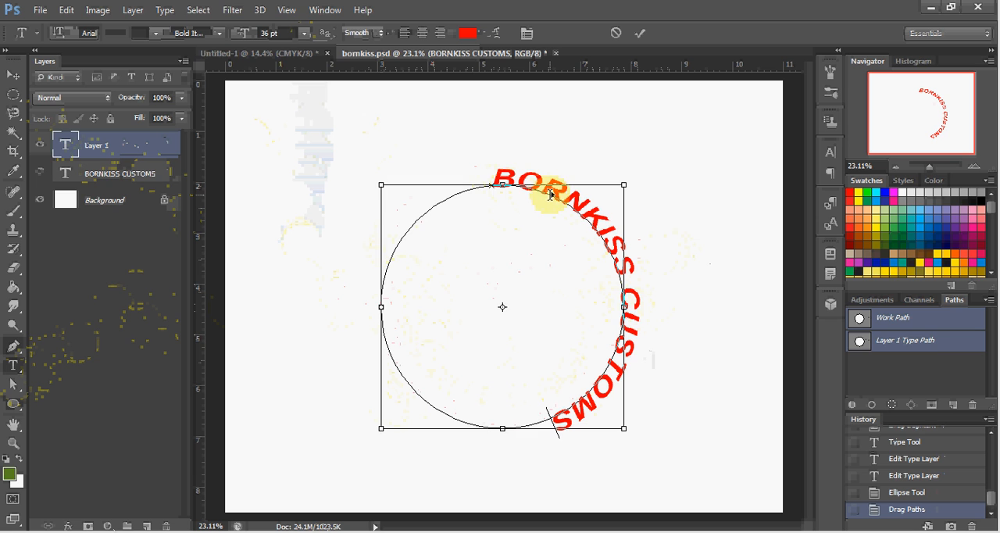
pyautogui.moveTo(551, 194)
pyautogui.mouseDown()
pyautogui.moveTo(496, 250)
pyautogui.moveTo(446, 338)
pyautogui.moveTo(472, 364)
pyautogui.moveTo(521, 378)
pyautogui.moveTo(569, 359)
pyautogui.moveTo(575, 314)
pyautogui.mouseUp()
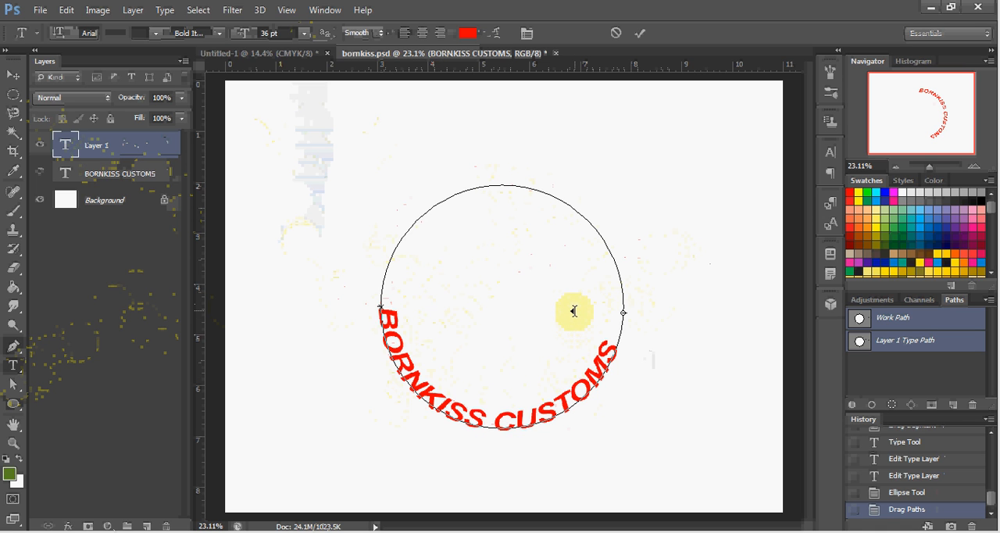
# Move the text's start and end points slightly higher on the circle's left and right sides.
pyautogui.press('ctrl')
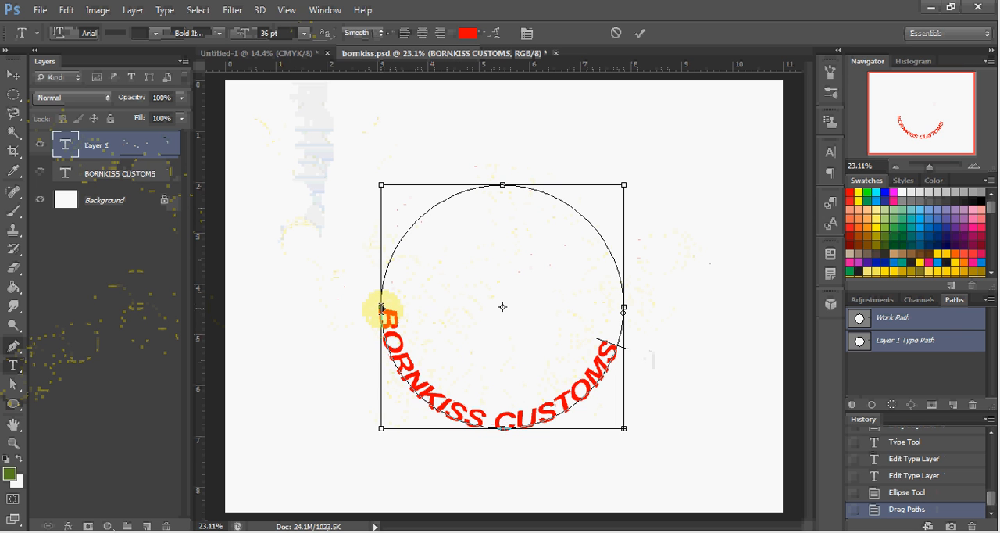
pyautogui.moveTo(381, 308); pyautogui.dragTo(393, 264)
pyautogui.press('ctrl')
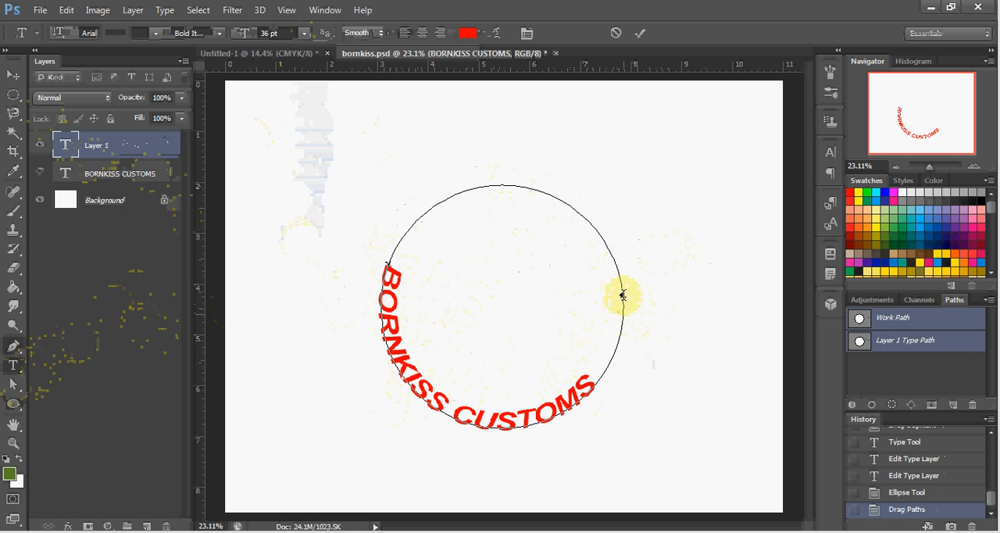
pyautogui.moveTo(622, 275); pyautogui.dragTo(610, 281)
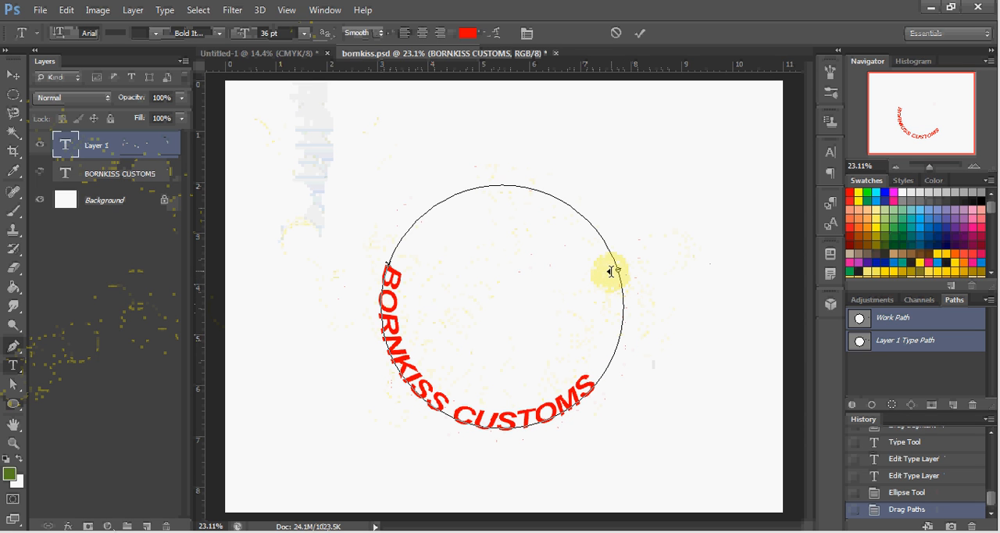
pyautogui.press('ctrl')
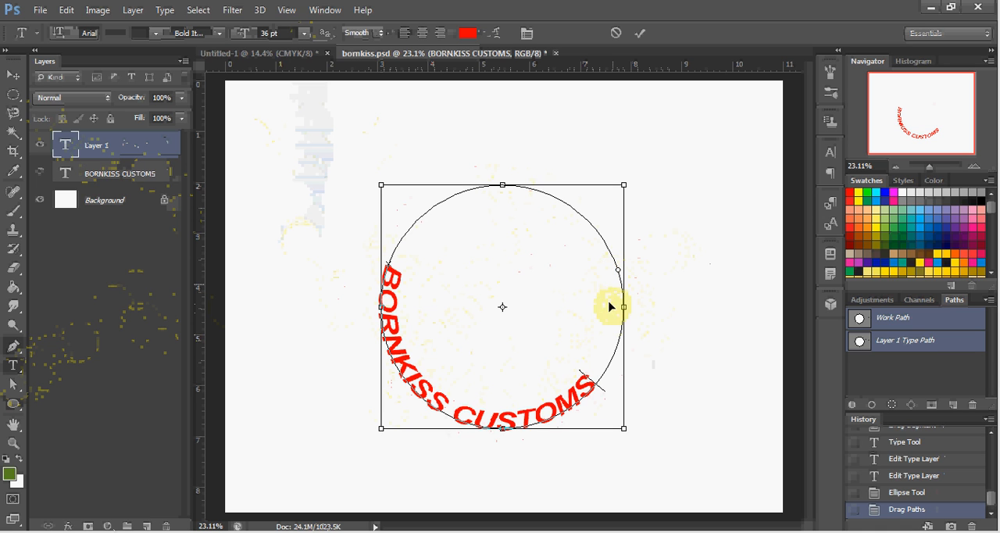